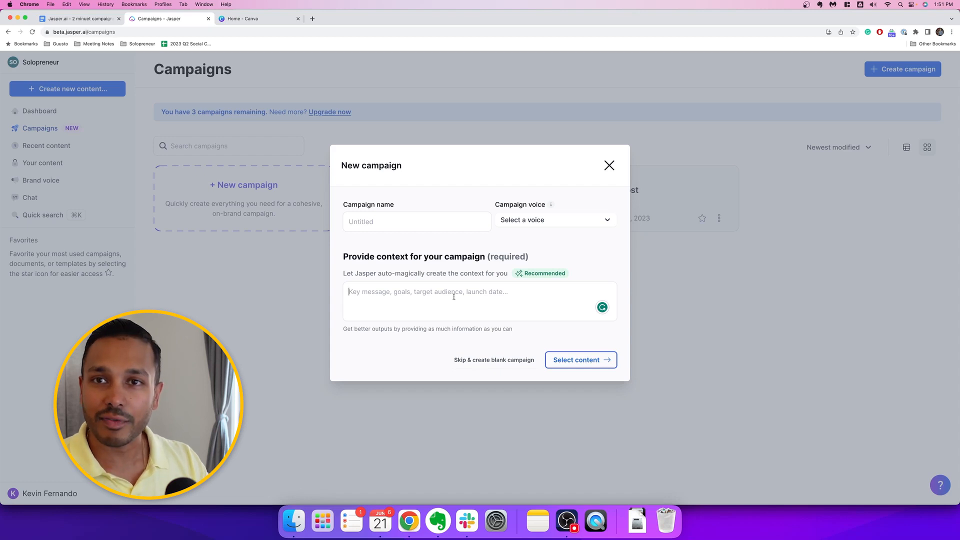
Fill in the copied brief for a $99 post-pregnancy weight loss challenge as context and name the campaign "weight loss challenge product", leaving the voice unselected
type("I am a fitness influencer that is launching a weight loss challenge for new mothers who want to get back into shape after pregnancy. My goal is for people to sign up for the challenge. The challenge costs $99 for lifetime access so avoid any mentions of free. I will be promoting the challenge primarily on TikTok. The challenge launches in 3 months")
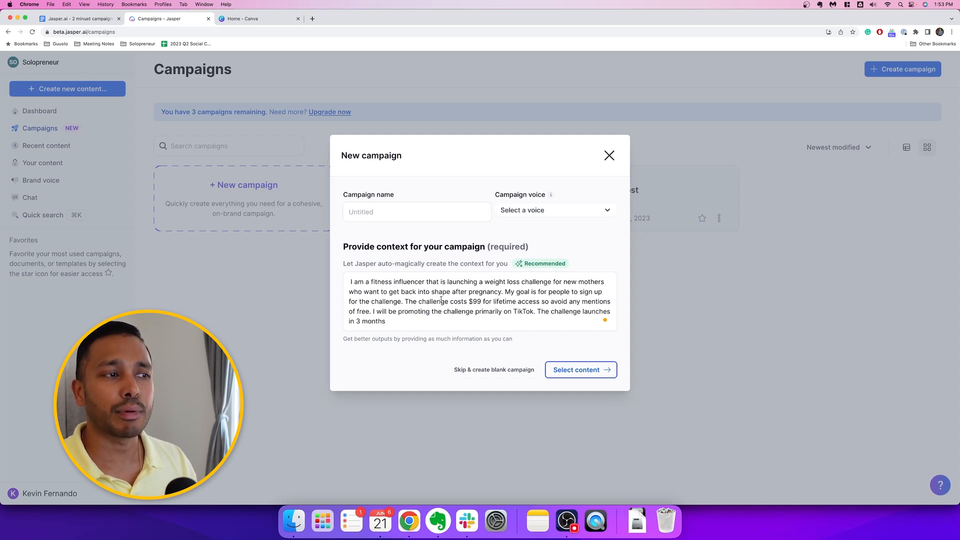
left_click(349, 212)
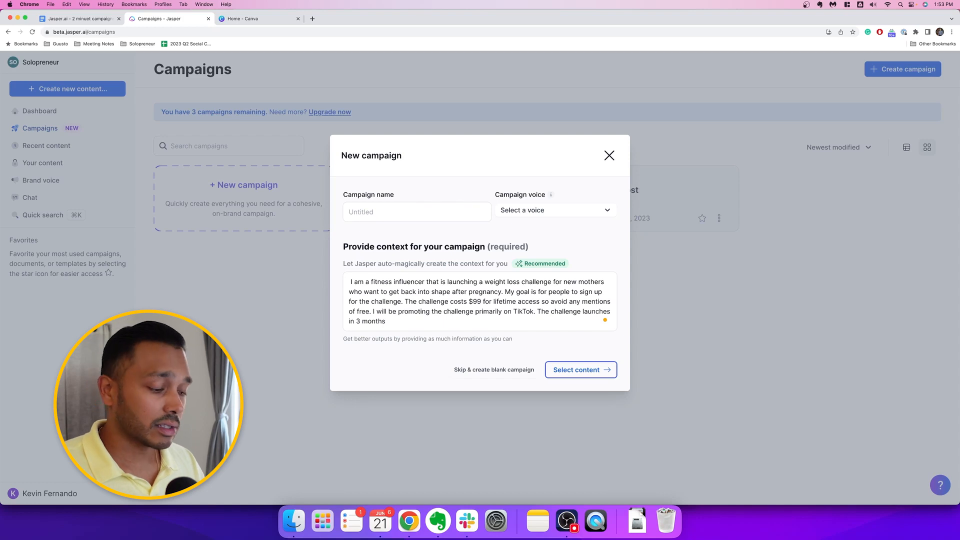
type("weight loss c")
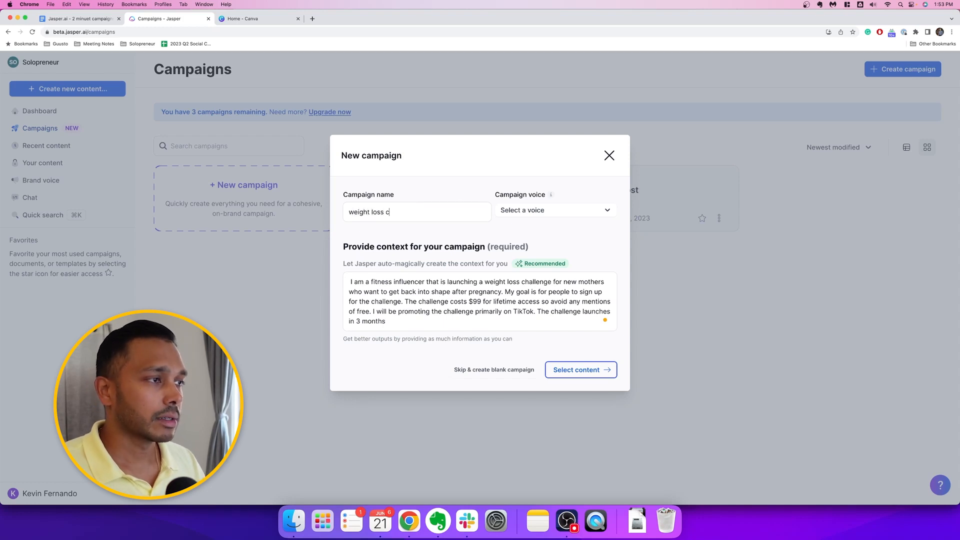
type("hallenge product")
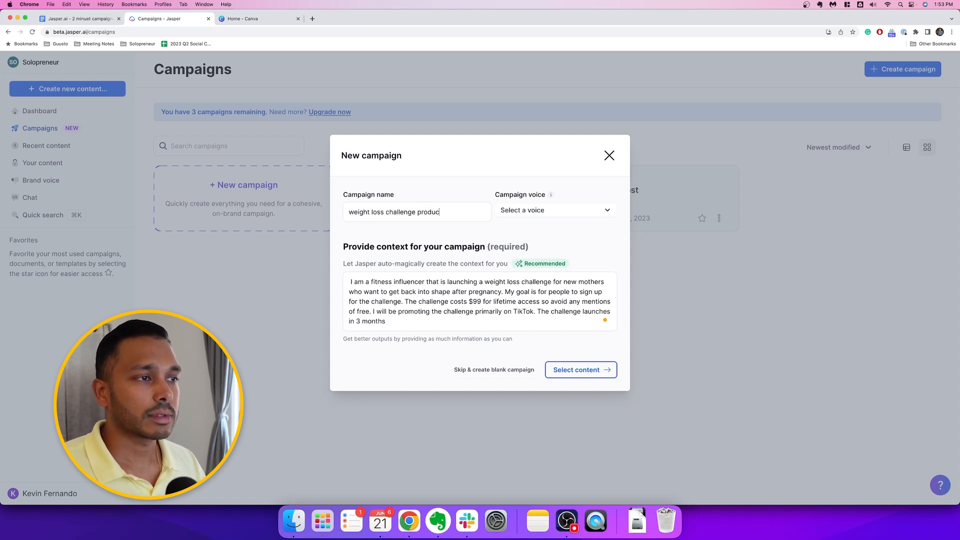
left_click(541, 213)
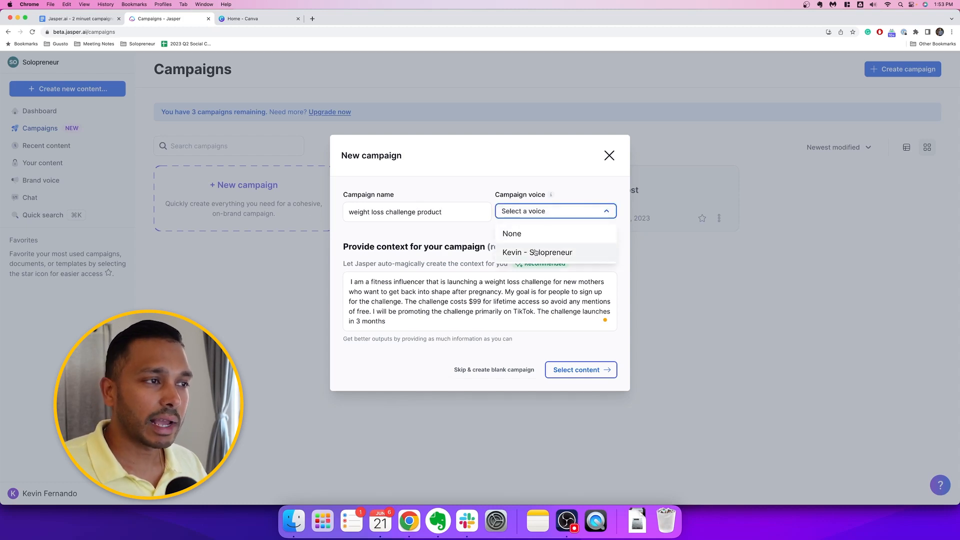
left_click(550, 195)
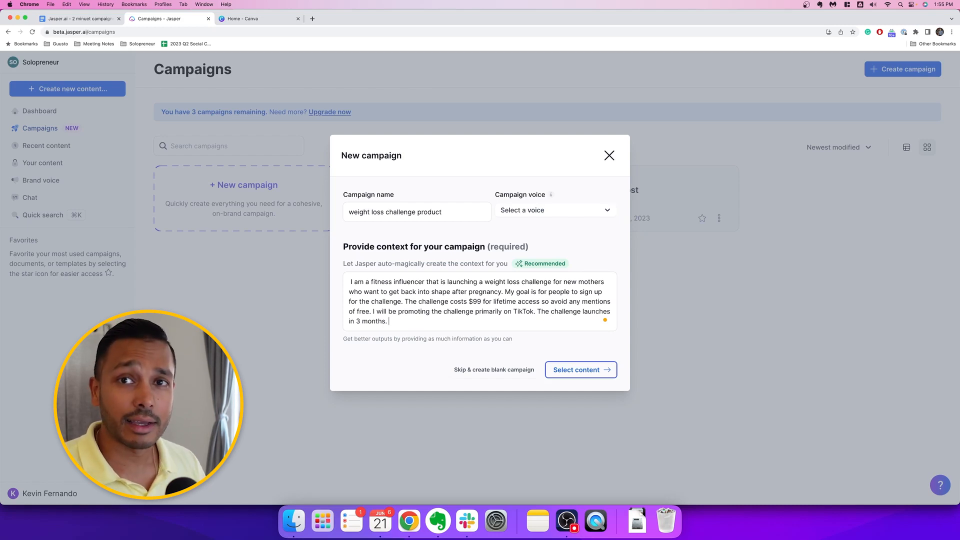
type("Write it in the voice of snoop dogg")
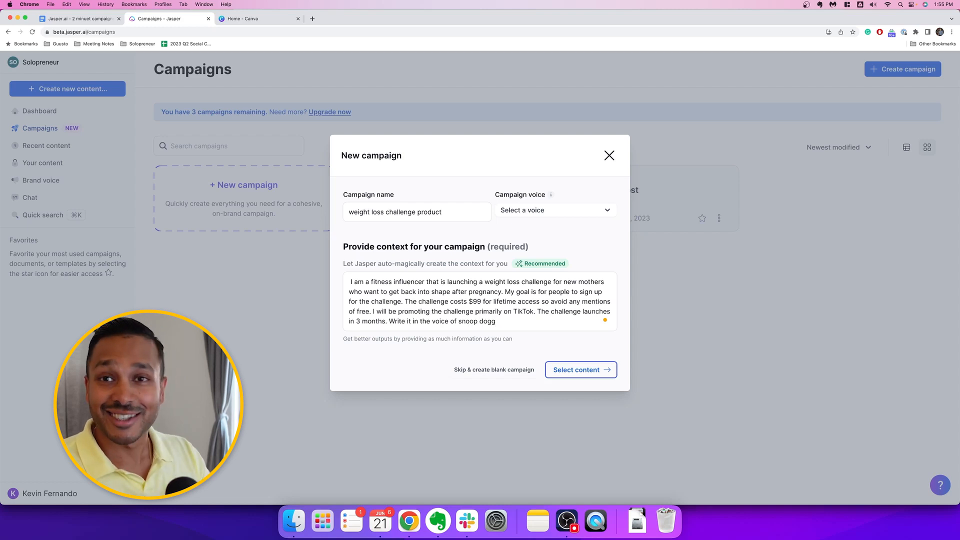
key("BackSpace")
key("BackSpace")
key("BackSpace")
key("BackSpace")
key("BackSpace")
key("BackSpace")
key("BackSpace")
key("BackSpace")
key("BackSpace")
key("BackSpace")
key("BackSpace")
key("BackSpace")
key("BackSpace")
key("BackSpace")
key("BackSpace")
key("BackSpace")
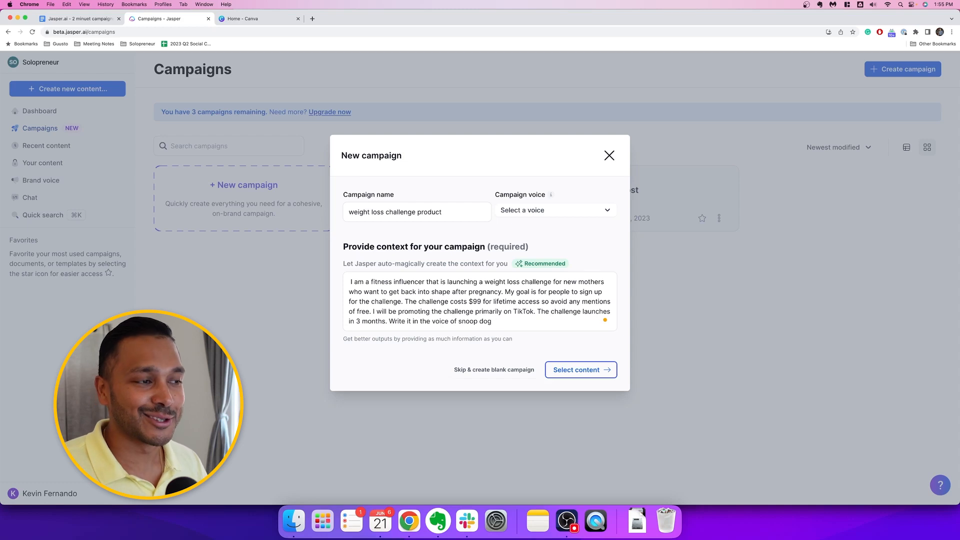
key("BackSpace")
key("BackSpace")
key("BackSpace")
key("BackSpace")
key("BackSpace")
key("BackSpace")
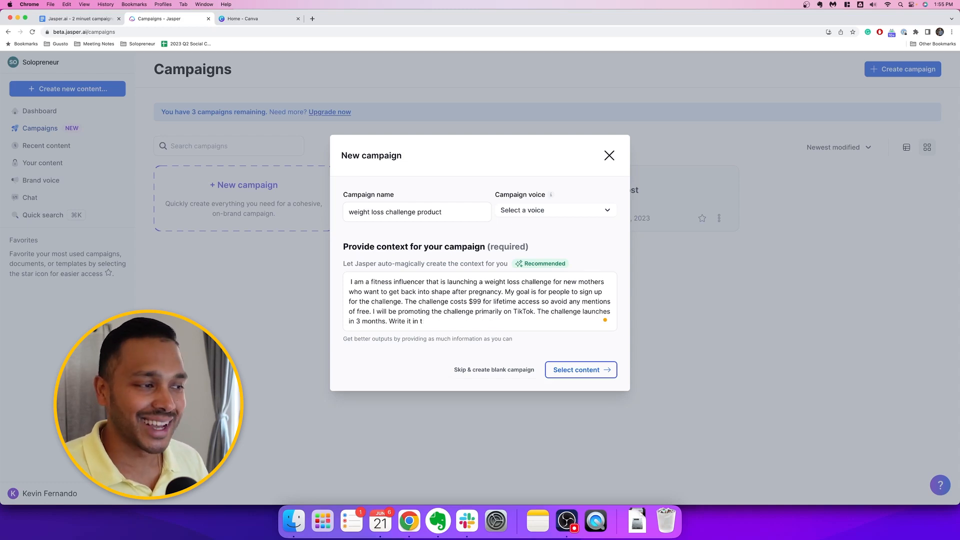
key("BackSpace")
key("BackSpace")
key("BackSpace")
key("BackSpace")
key("BackSpace")
key("BackSpace")
key("BackSpace")
key("BackSpace")
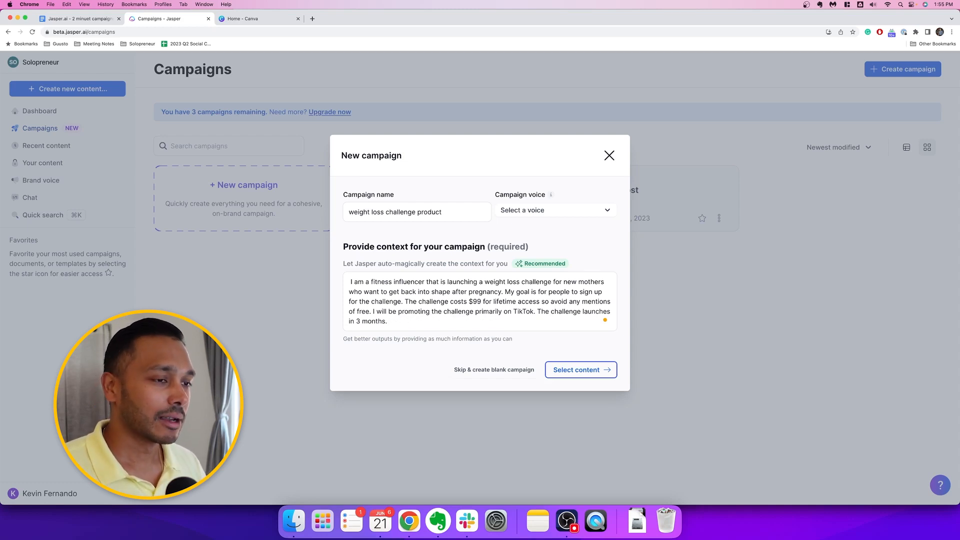
Append the sentence "Write in a friendly yet informative manner." to the end of the campaign context
type("Write ")
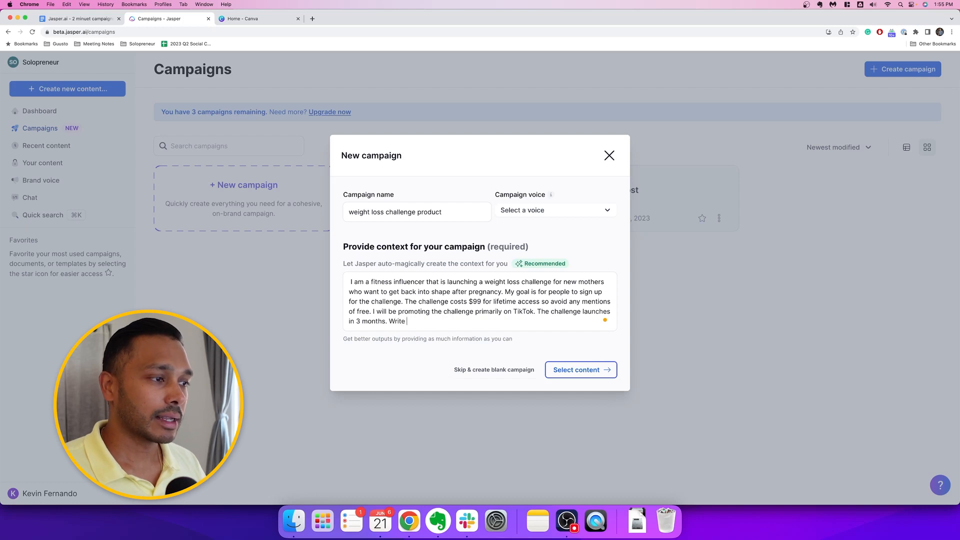
type("in a friendly yet informative manner.")
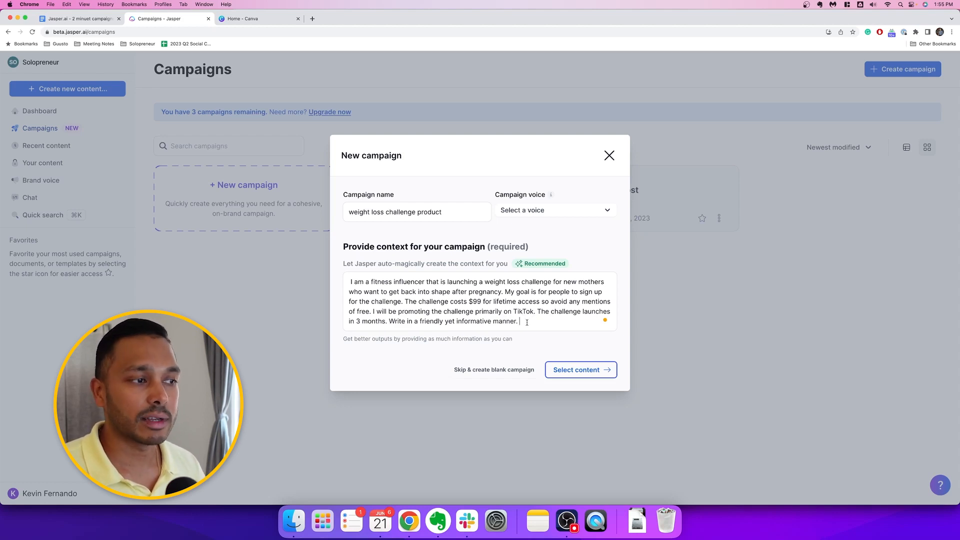
Generate the campaign with a blog post, case study, Facebook image ad, landing page, TikTok script, newsletter, nurture email sequence and Google text ads
left_click(580, 371)
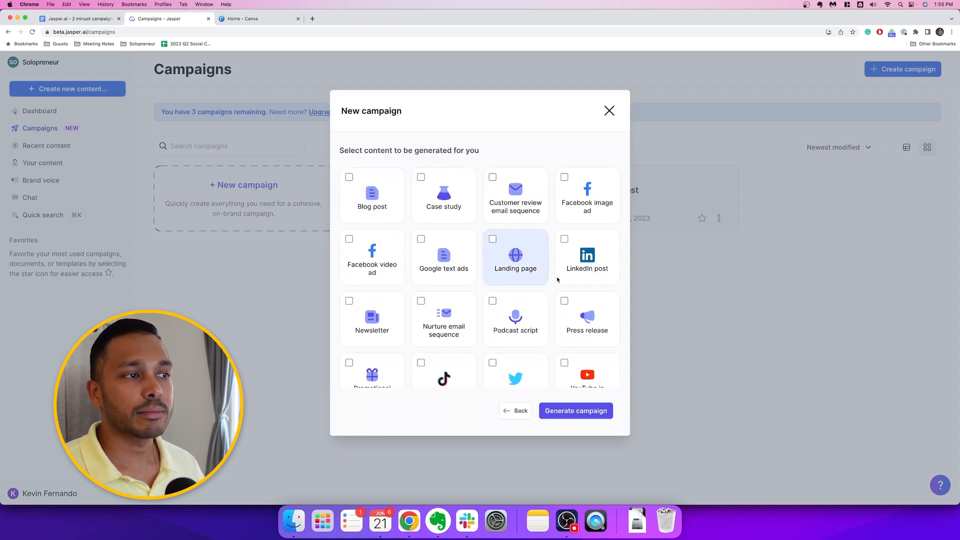
left_click(364, 198)
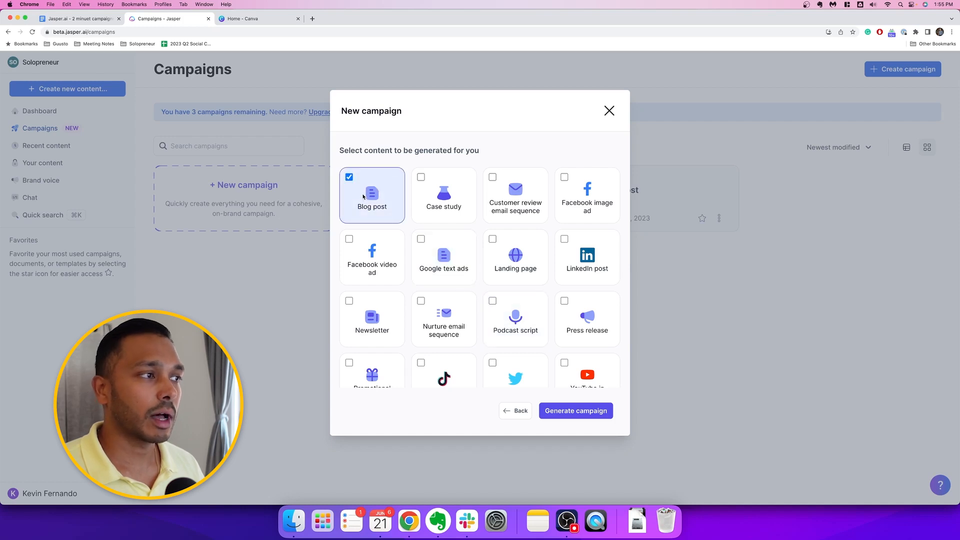
left_click(465, 193)
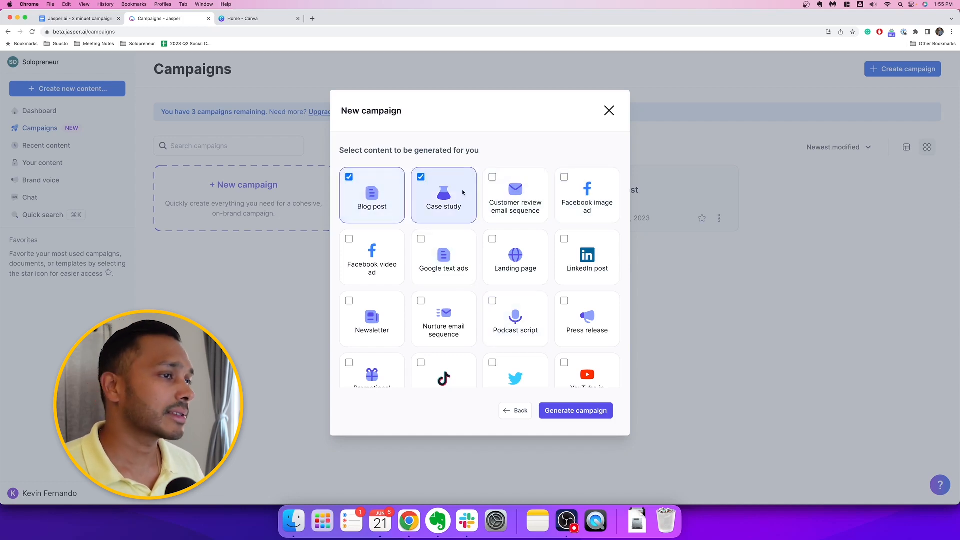
left_click(584, 196)
left_click(520, 264)
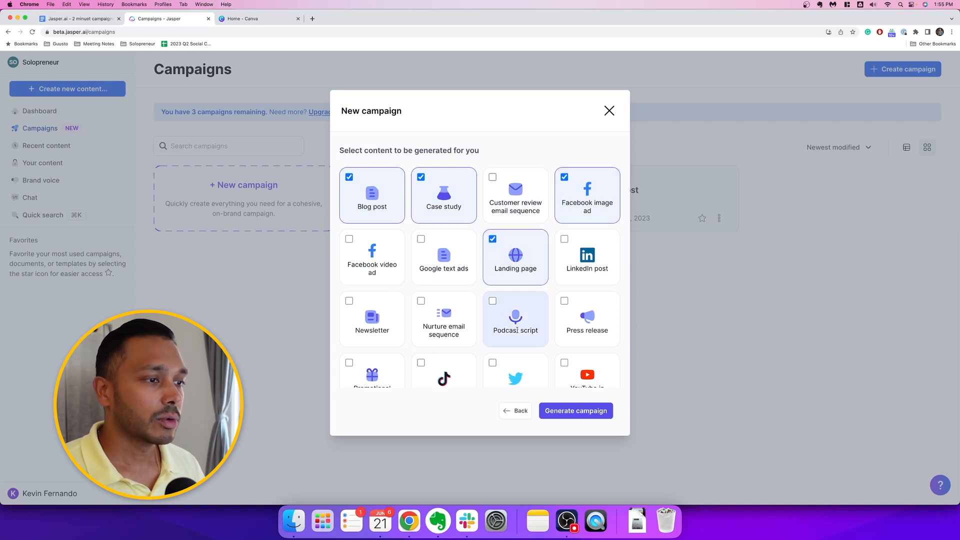
scroll(500, 300, "down", 1)
left_click(438, 355)
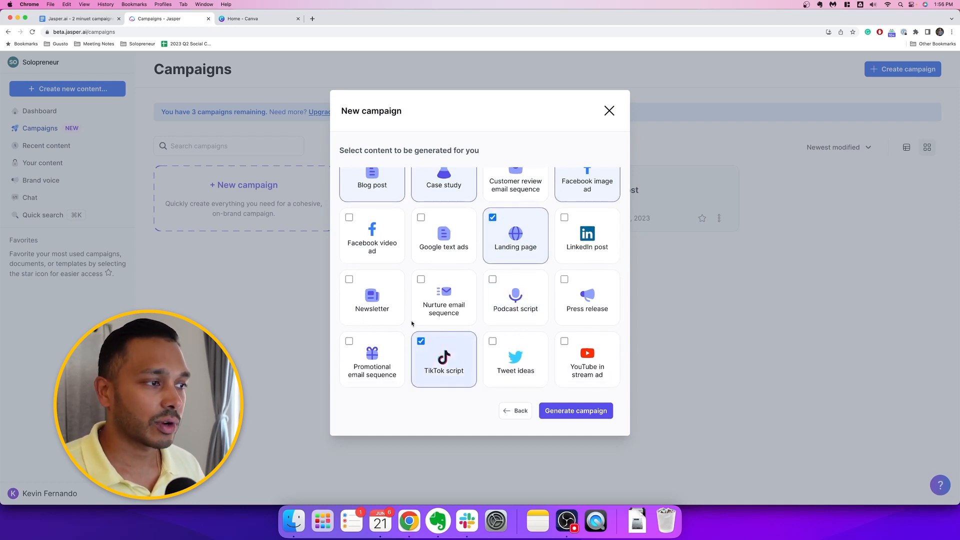
left_click(372, 295)
left_click(443, 278)
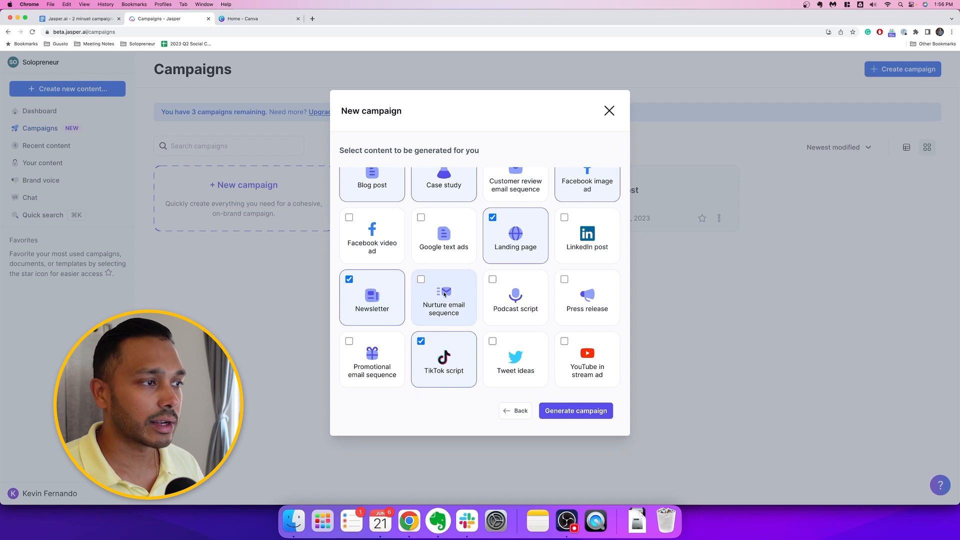
left_click(445, 236)
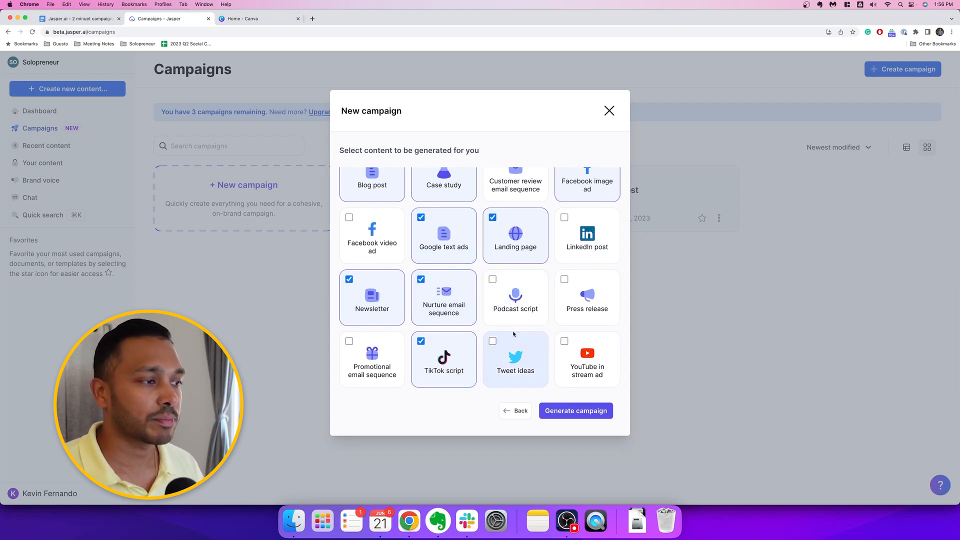
scroll(555, 375, "up", 1)
scroll(546, 355, "down", 1)
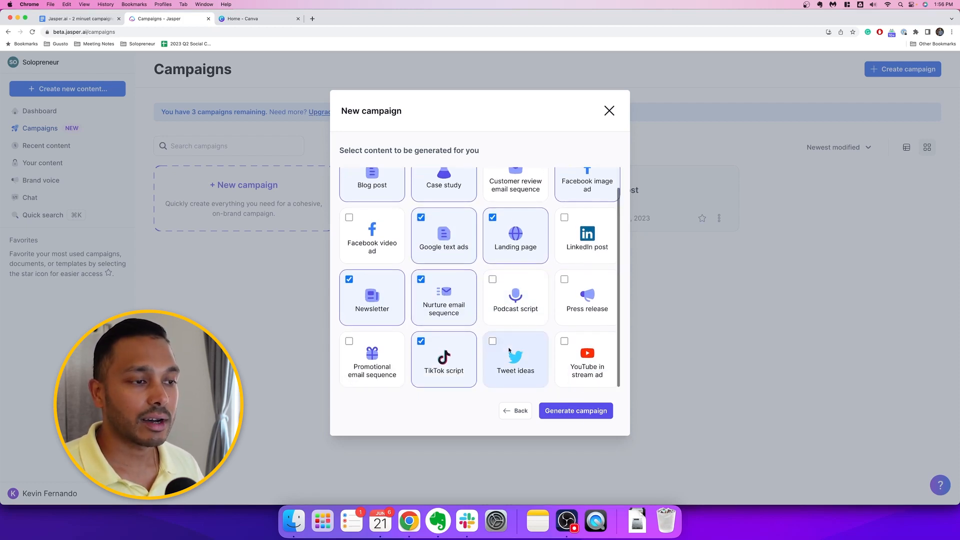
left_click(576, 411)
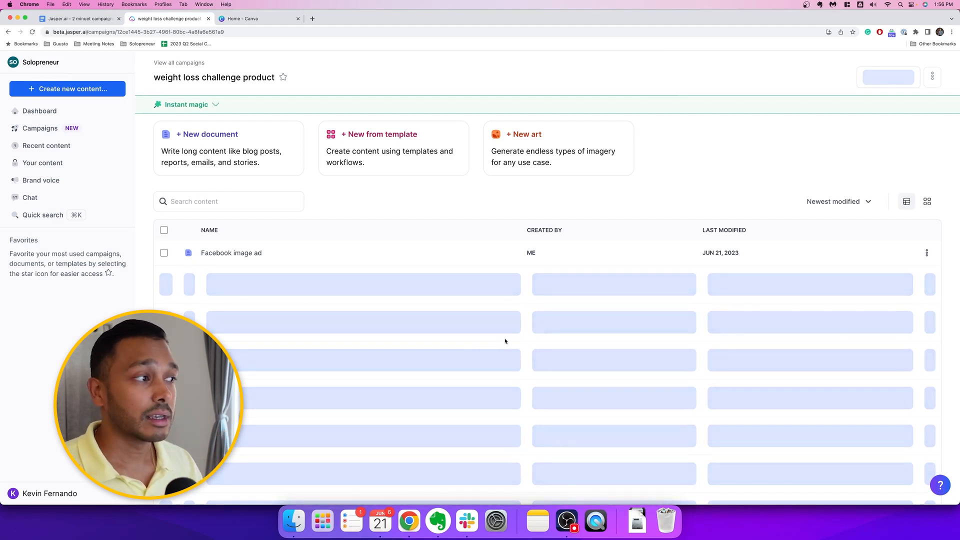
Review the generated Facebook image ad, read through the landing page copy, and return to the campaign's content list
left_click(244, 259)
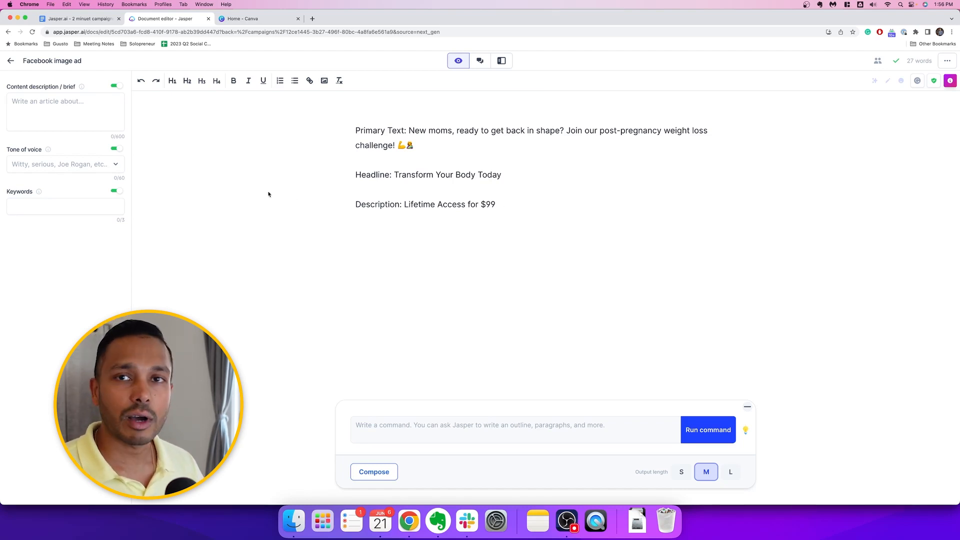
left_click(10, 61)
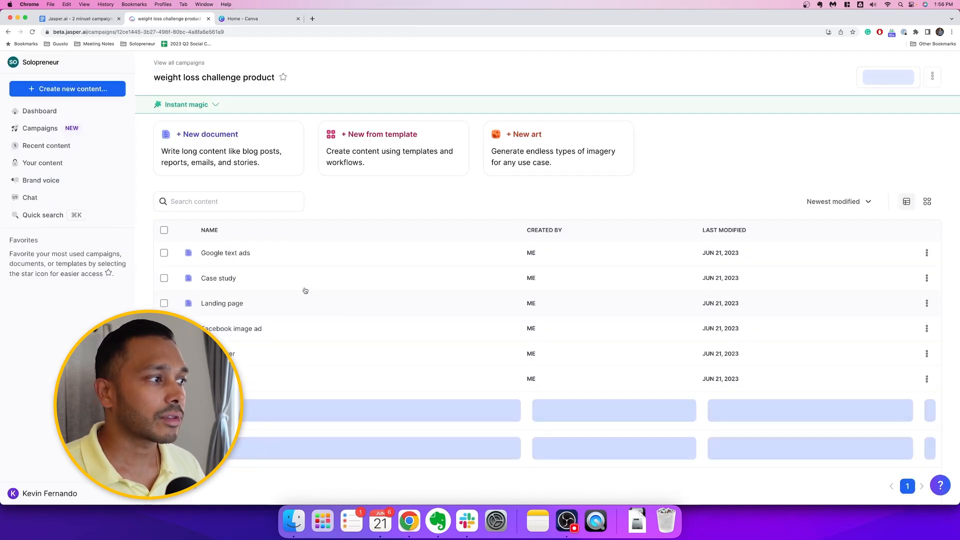
left_click(286, 306)
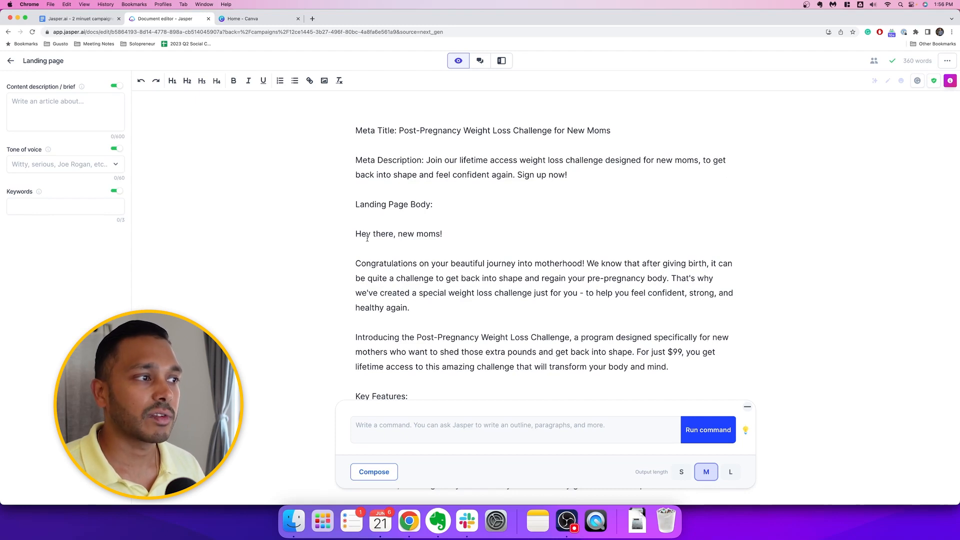
scroll(443, 260, "down", 5)
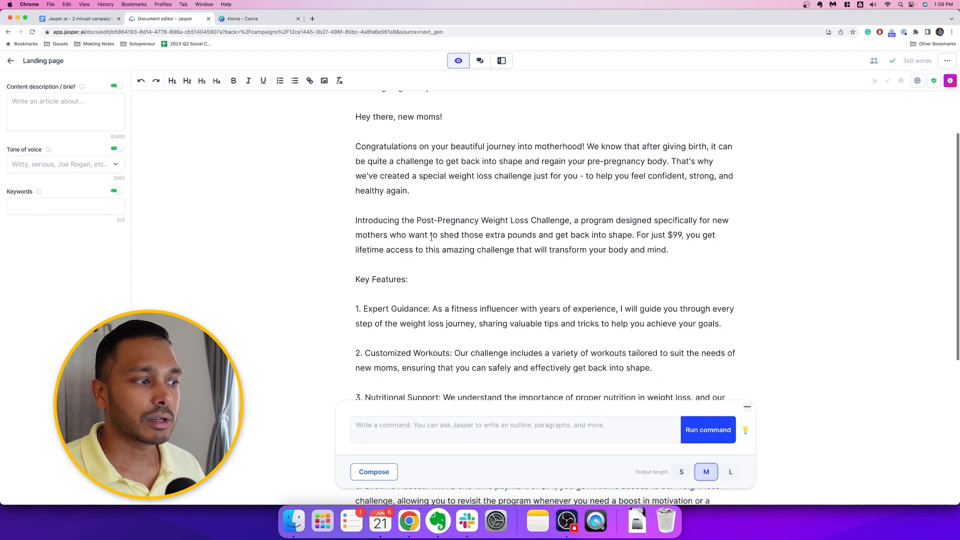
scroll(437, 245, "down", 2)
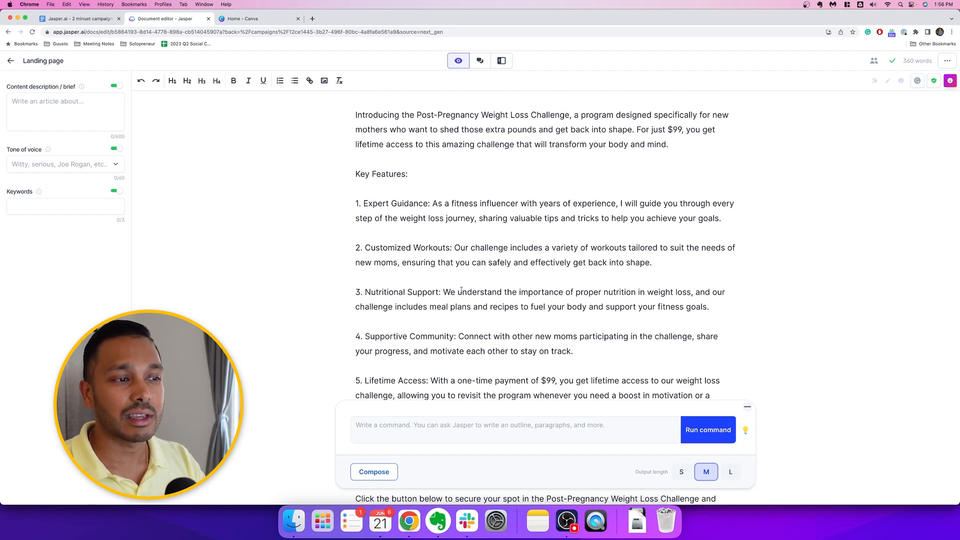
scroll(460, 285, "down", 3)
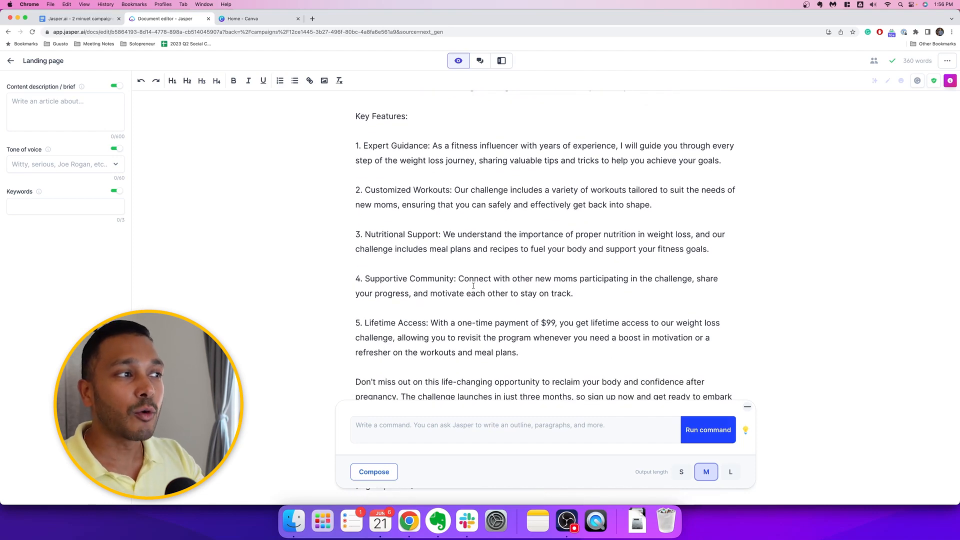
scroll(473, 286, "down", 5)
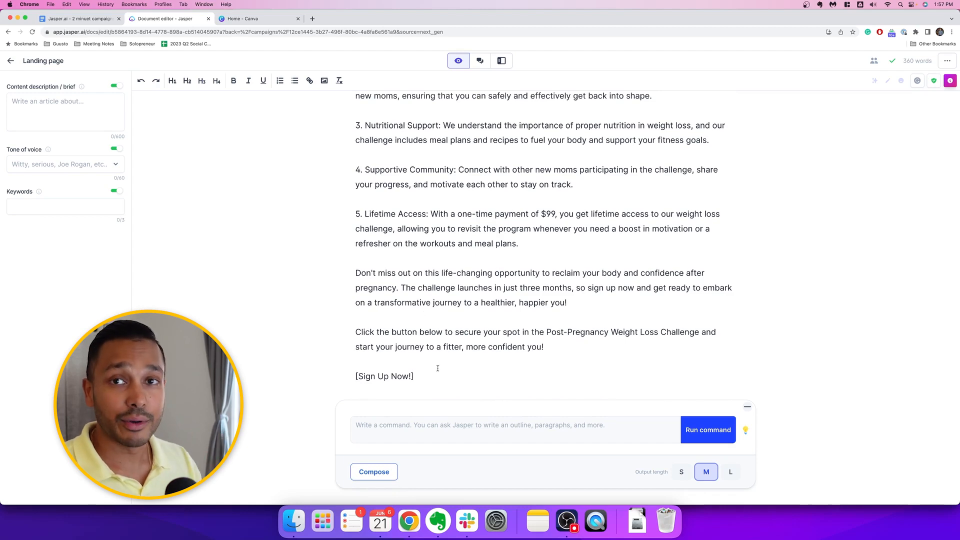
scroll(438, 368, "left", 5)
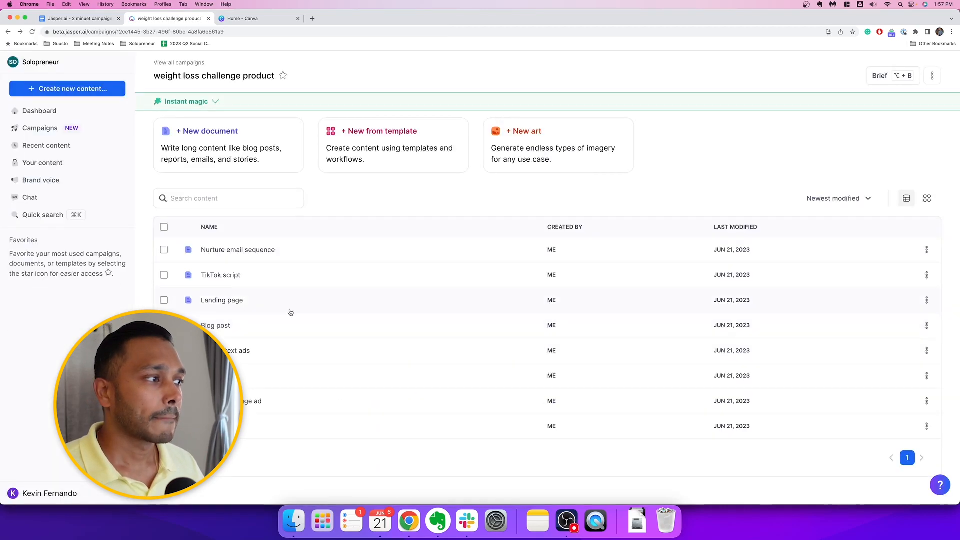
Open the generated nurture email sequence and read through its emails from the first to the fifth
left_click(316, 253)
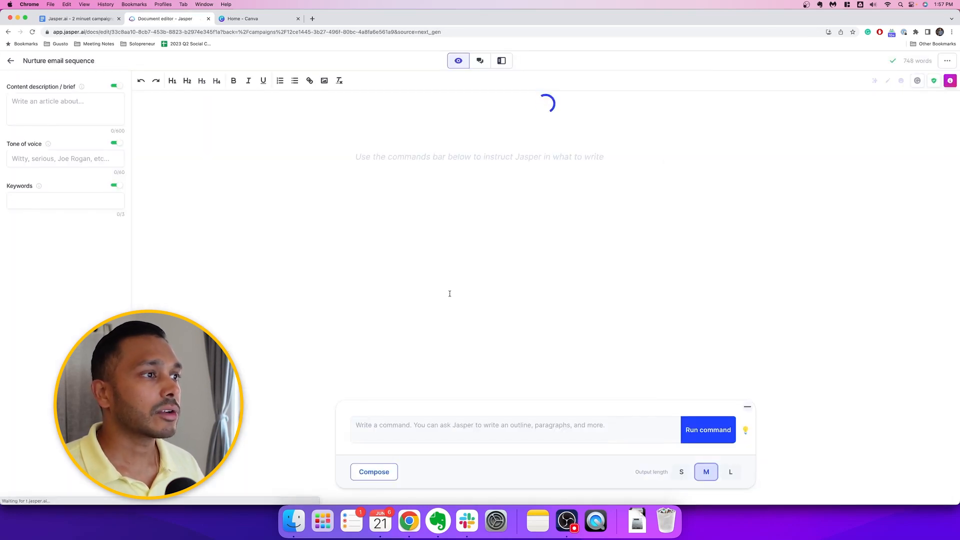
scroll(489, 295, "down", 4)
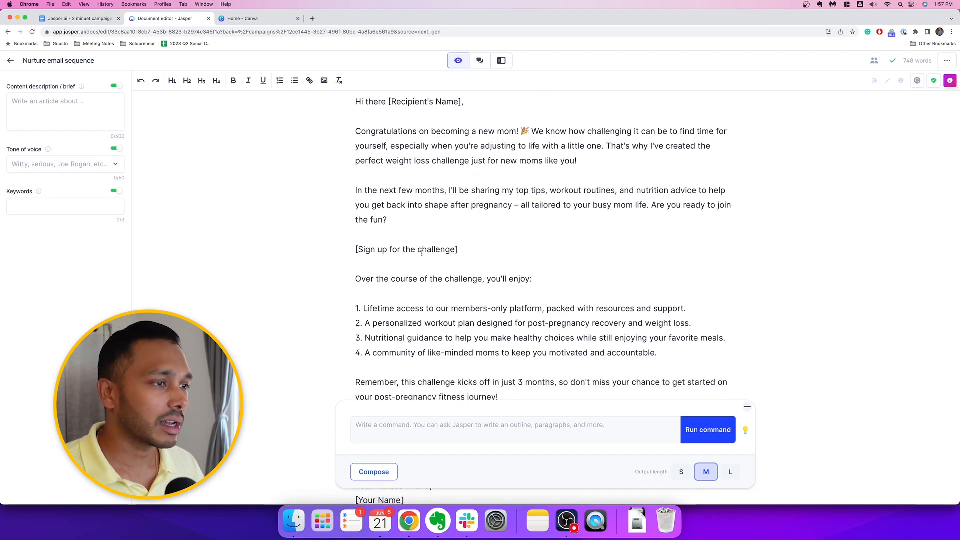
scroll(512, 311, "down", 15)
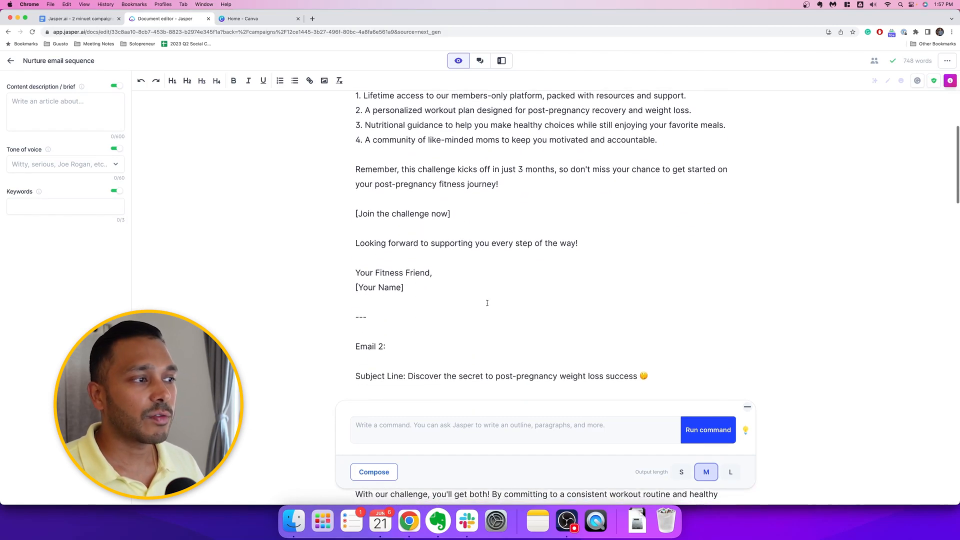
scroll(487, 302, "down", 3)
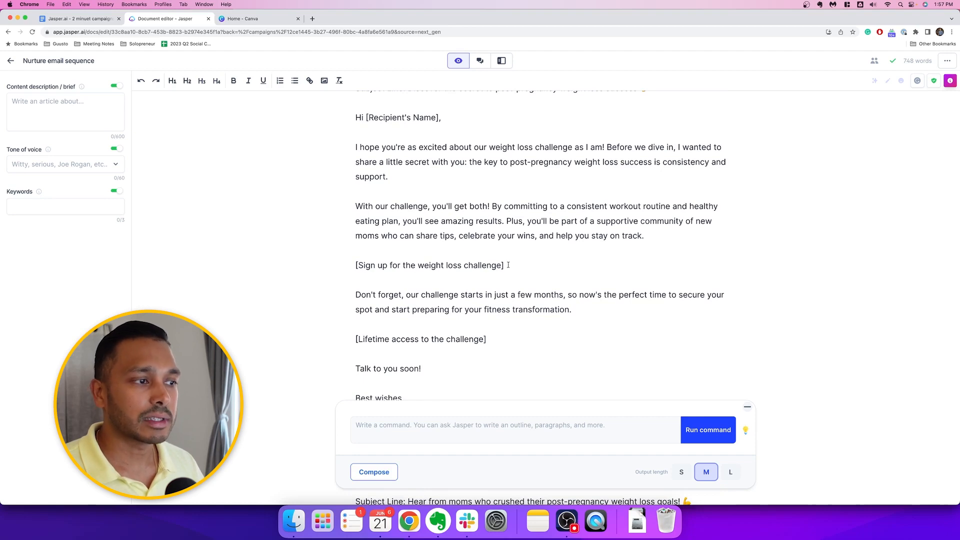
scroll(509, 264, "down", 10)
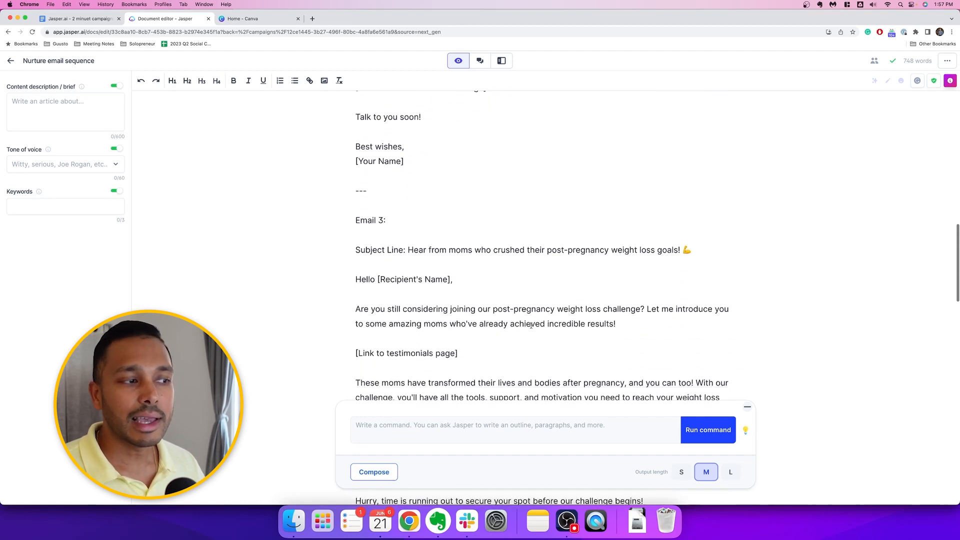
scroll(531, 326, "down", 15)
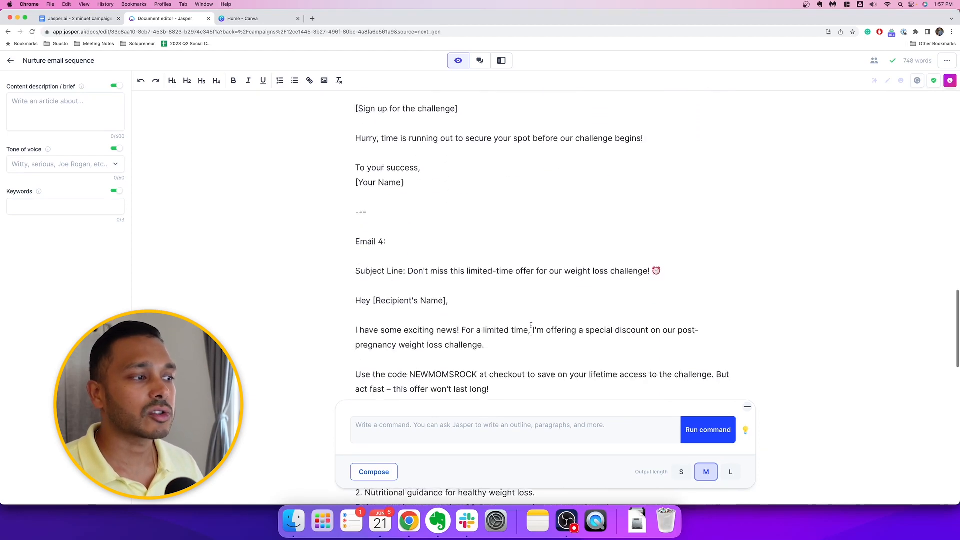
scroll(531, 326, "down", 15)
scroll(531, 325, "up", 11)
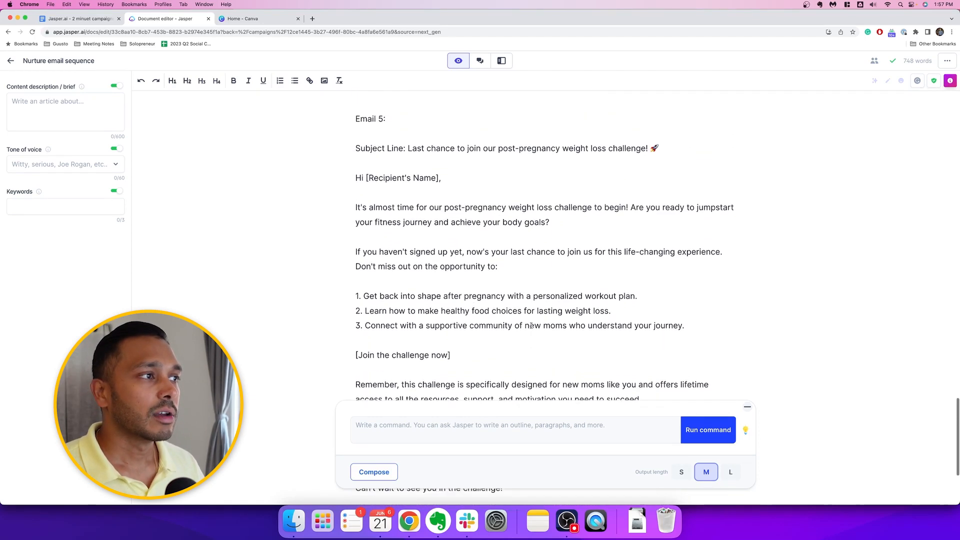
scroll(531, 325, "up", 2)
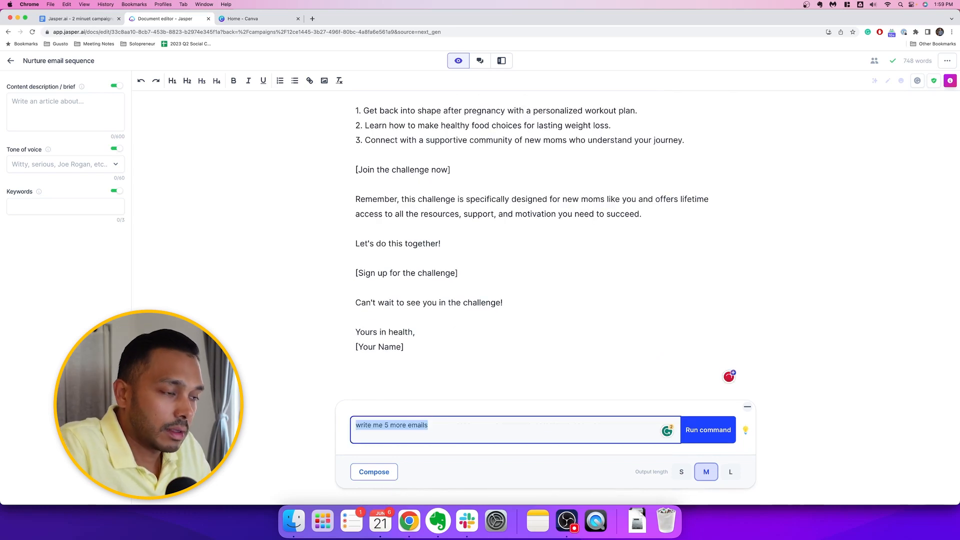
Run the command "write me 5 more emails" at the end of the sequence and have the AI continue writing the new email twice
key("BackSpace")
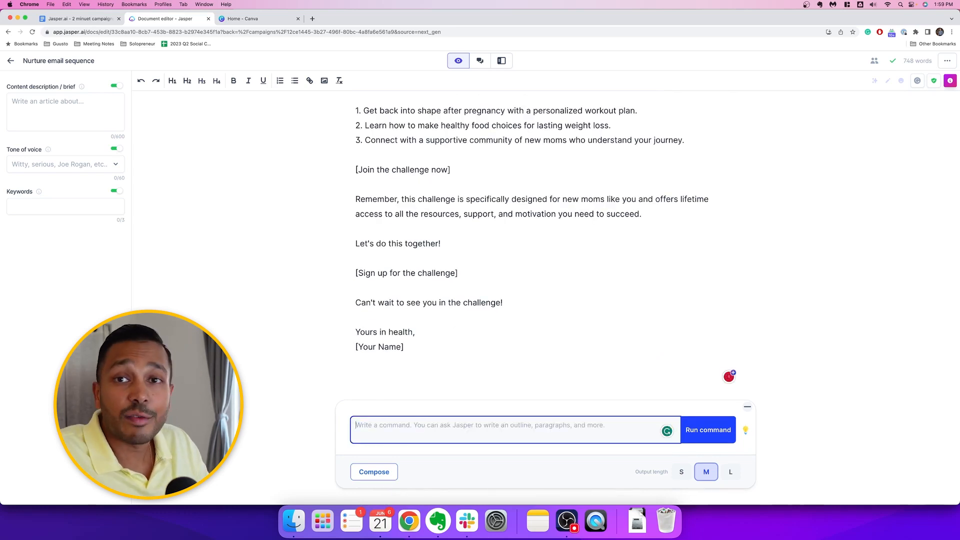
type("write")
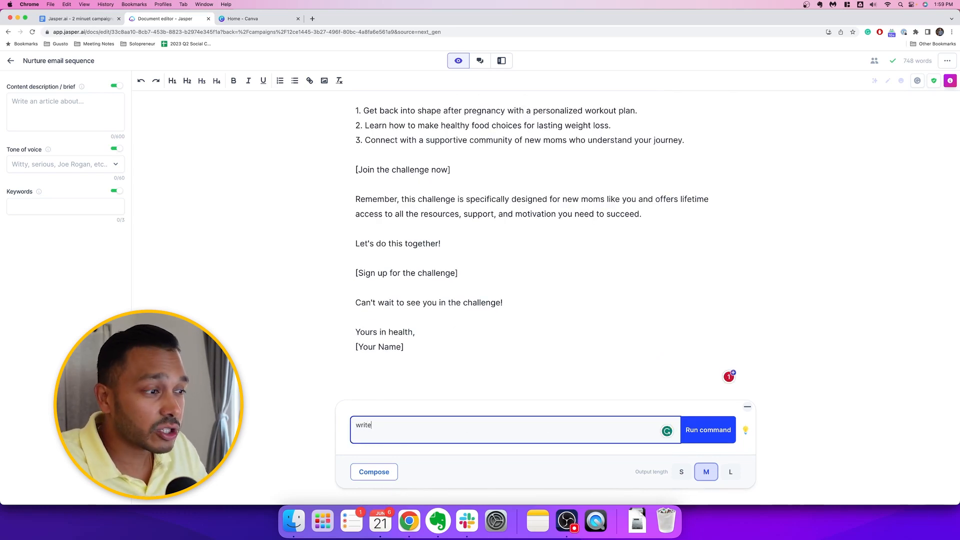
type(" 5")
type(" me 5 more")
type(" emails")
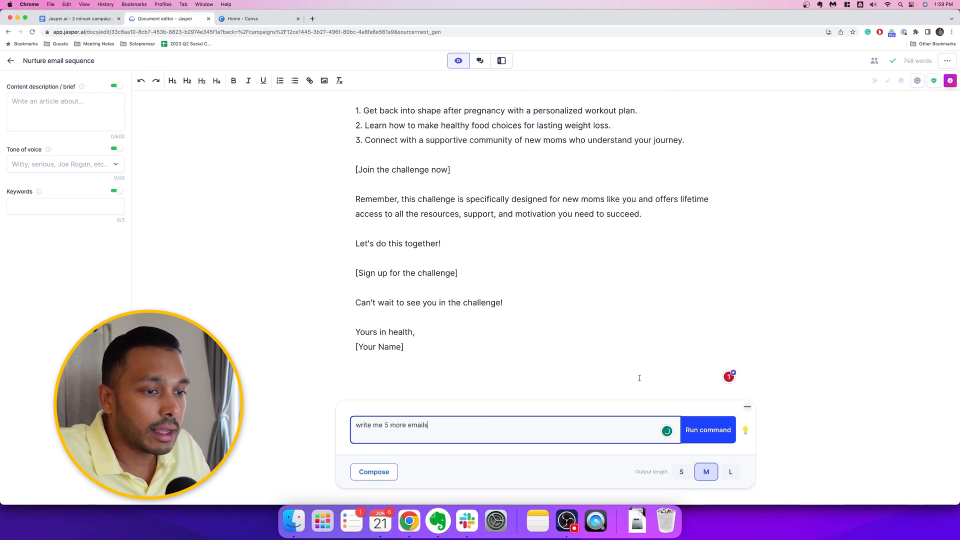
key("Return")
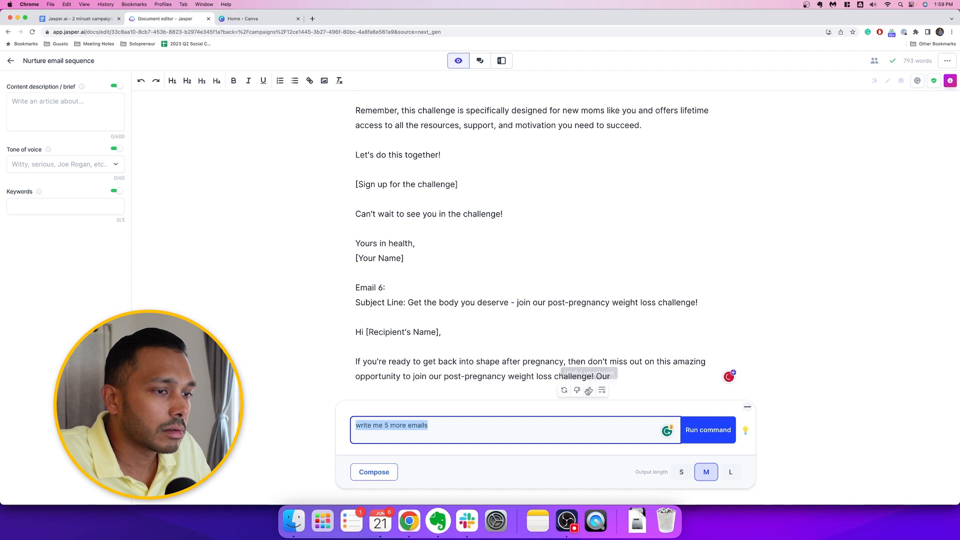
left_click(602, 390)
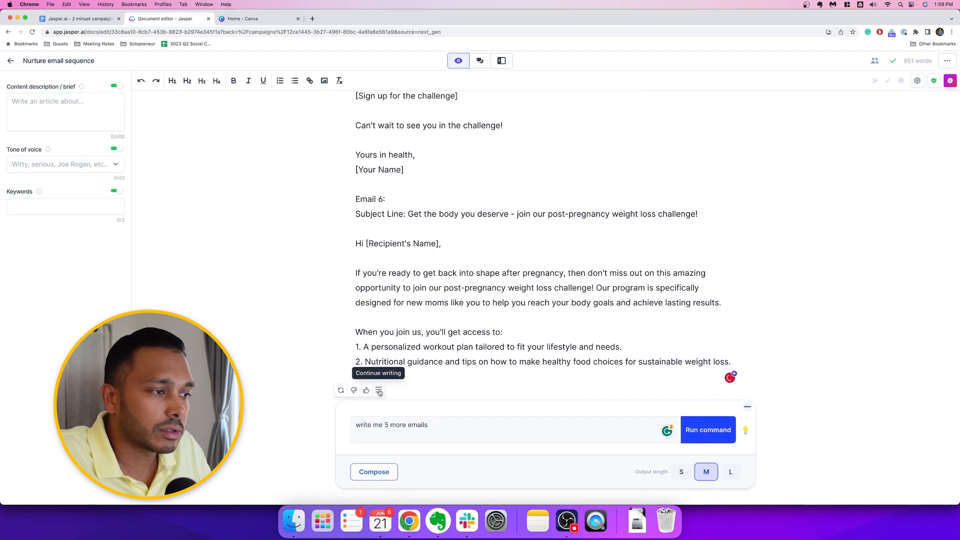
left_click(379, 390)
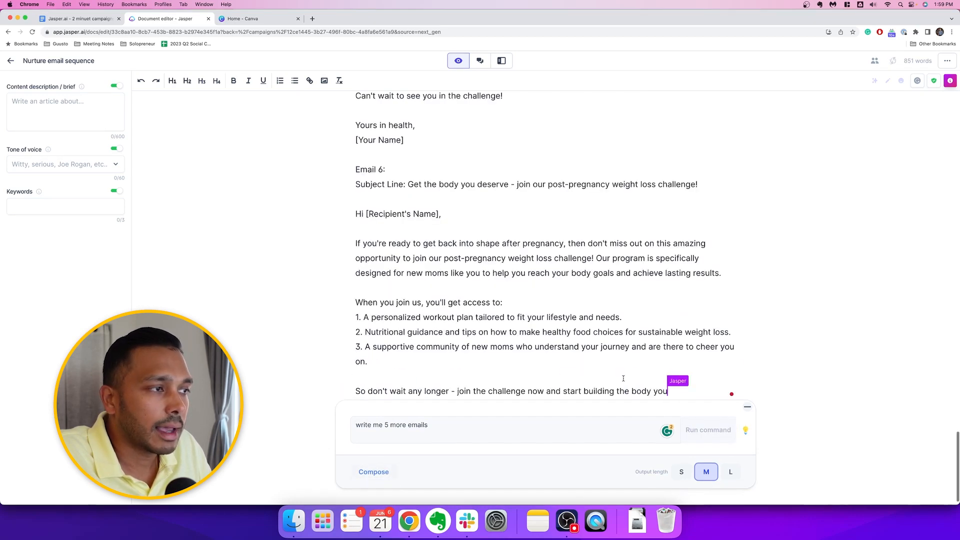